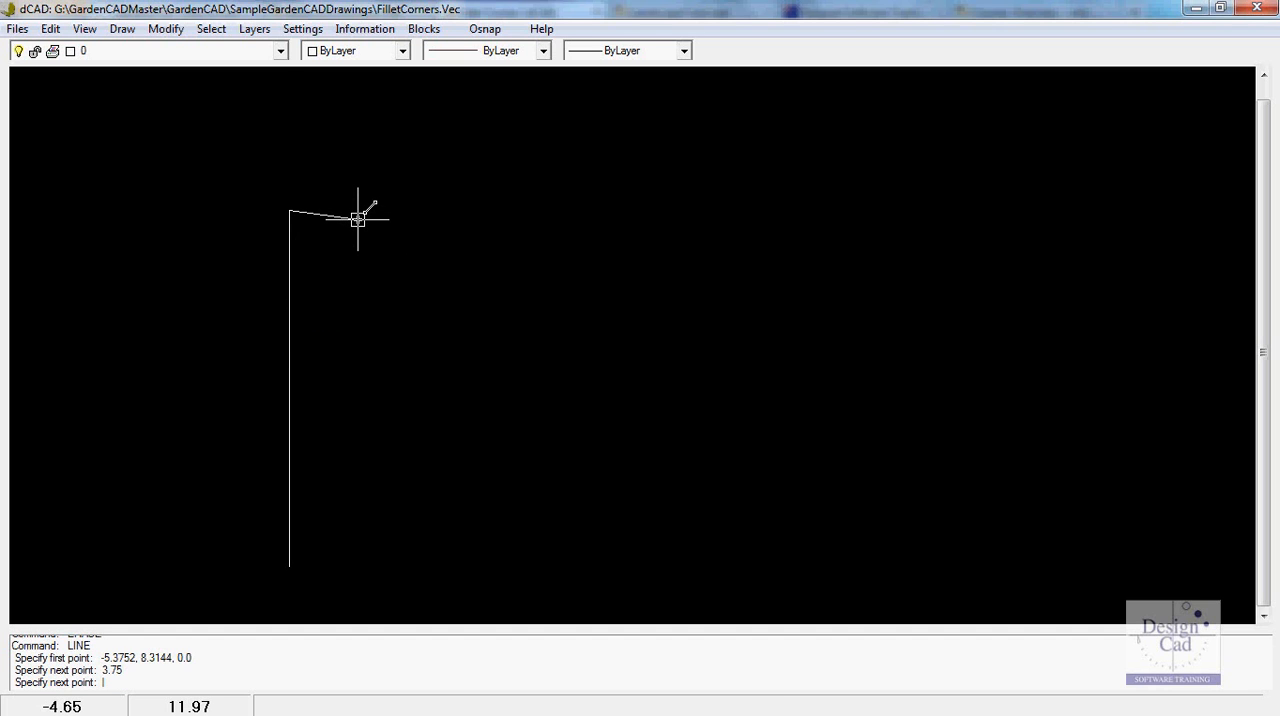
- Finish the current line, and draw a separate vertical line 4.5 units long to the right of it
key(Return)
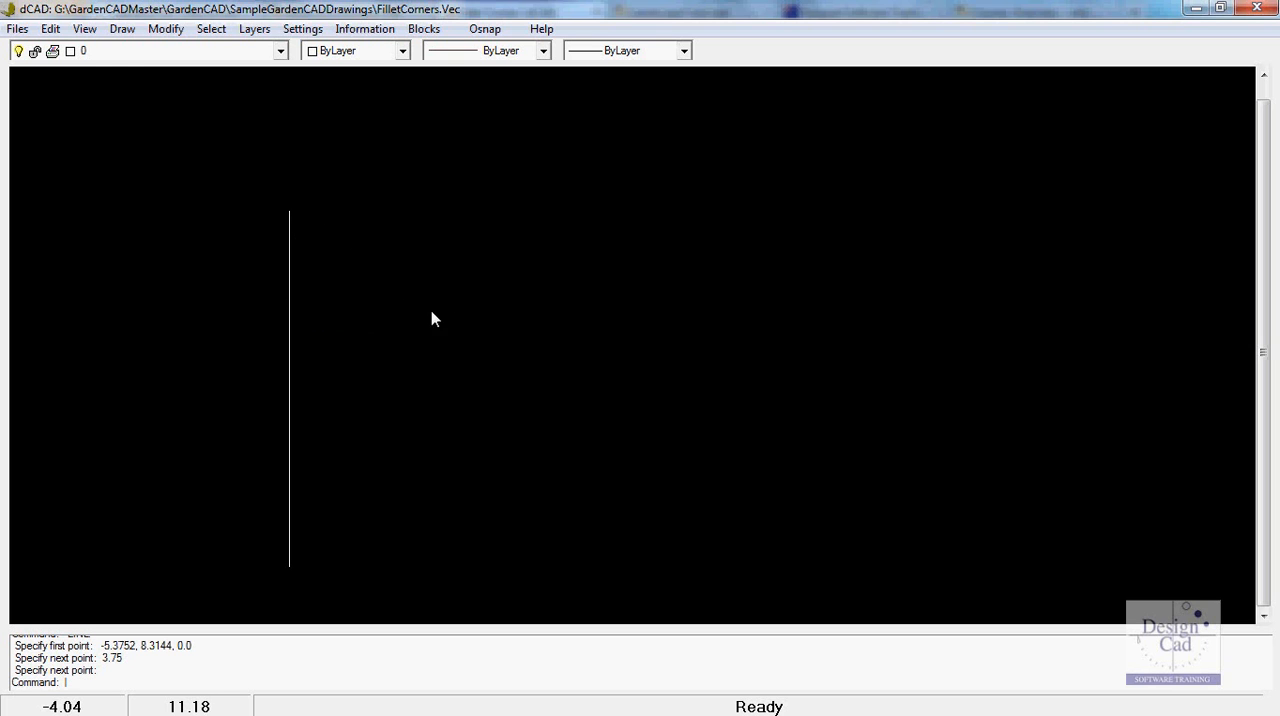
click(122, 30)
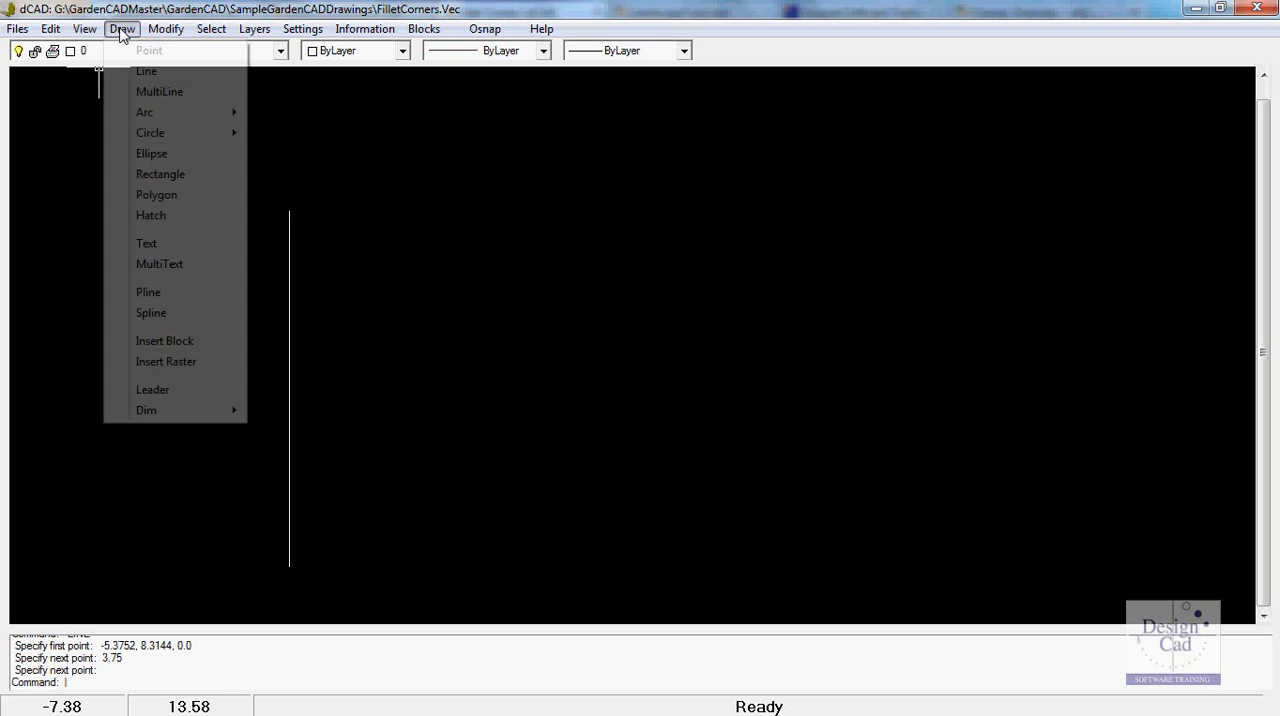
click(147, 72)
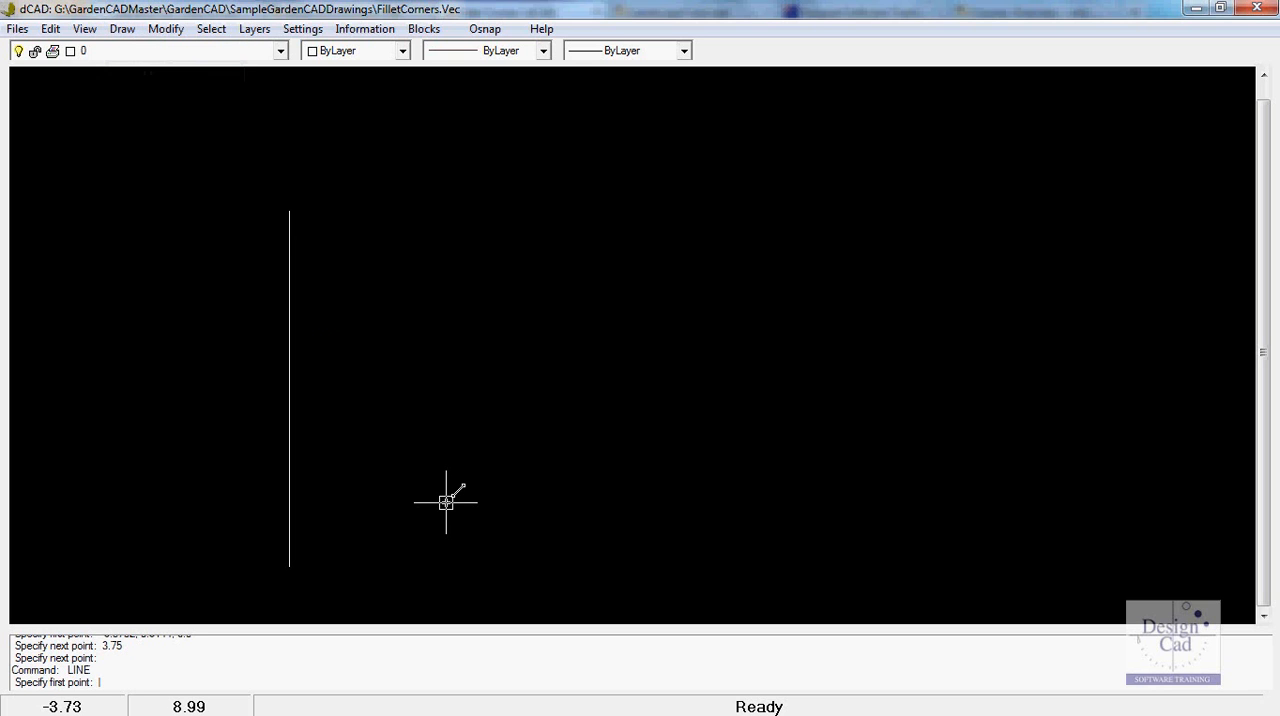
click(444, 556)
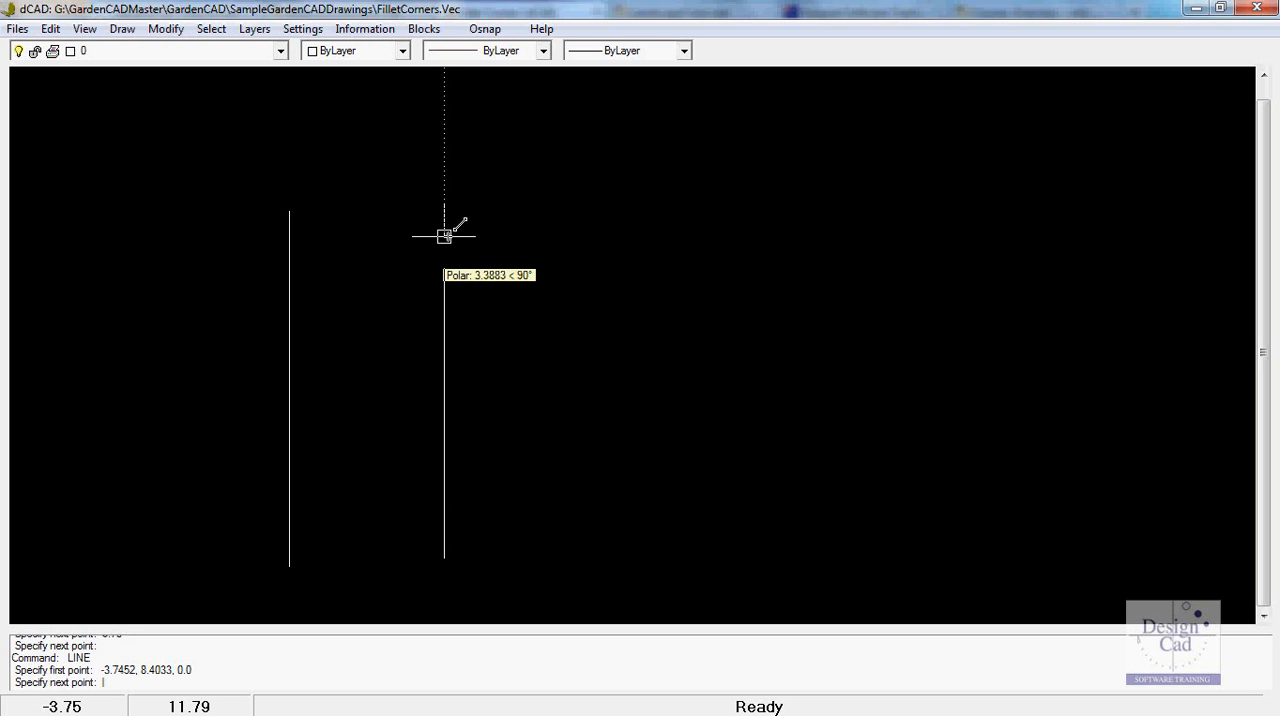
text(4.5)
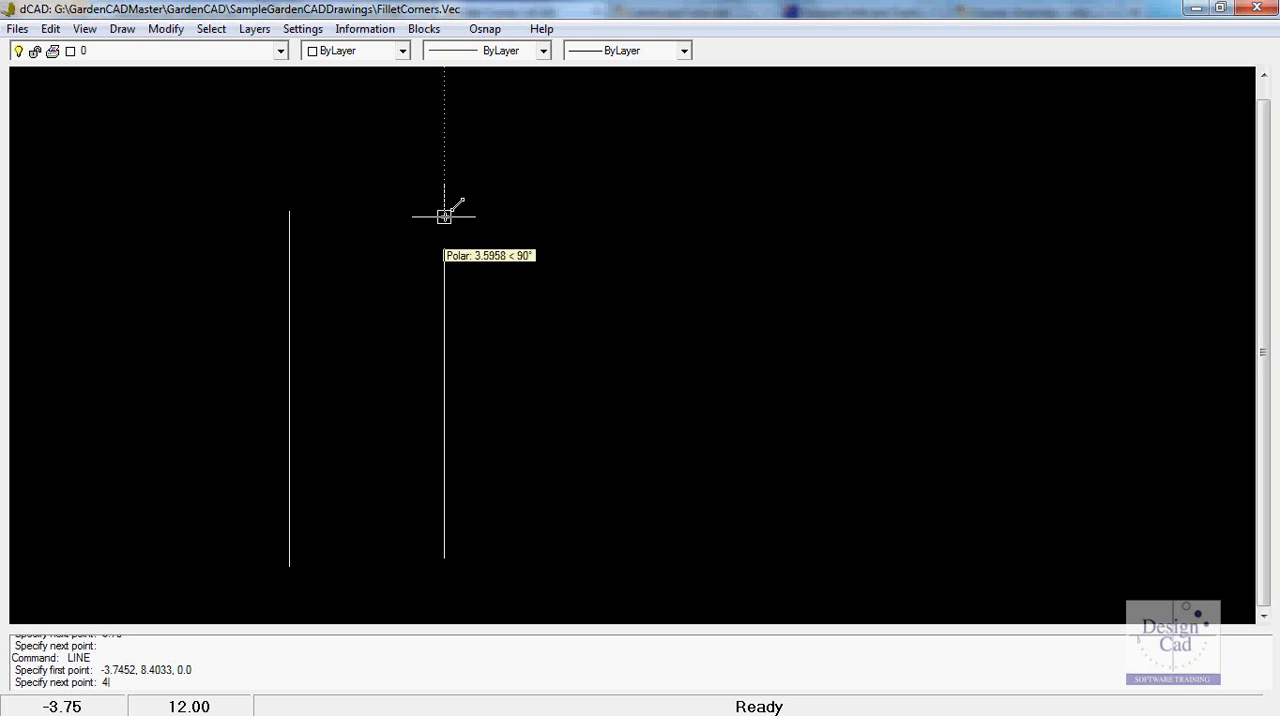
key(Return)
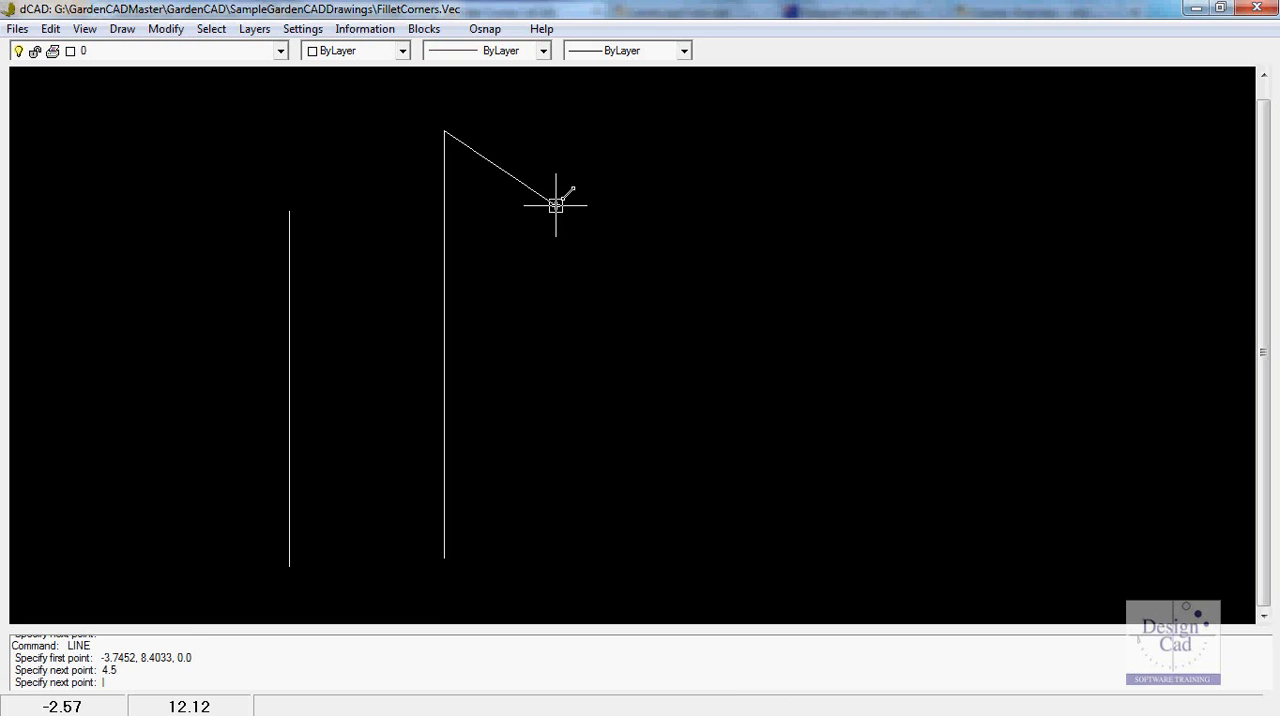
key(Return)
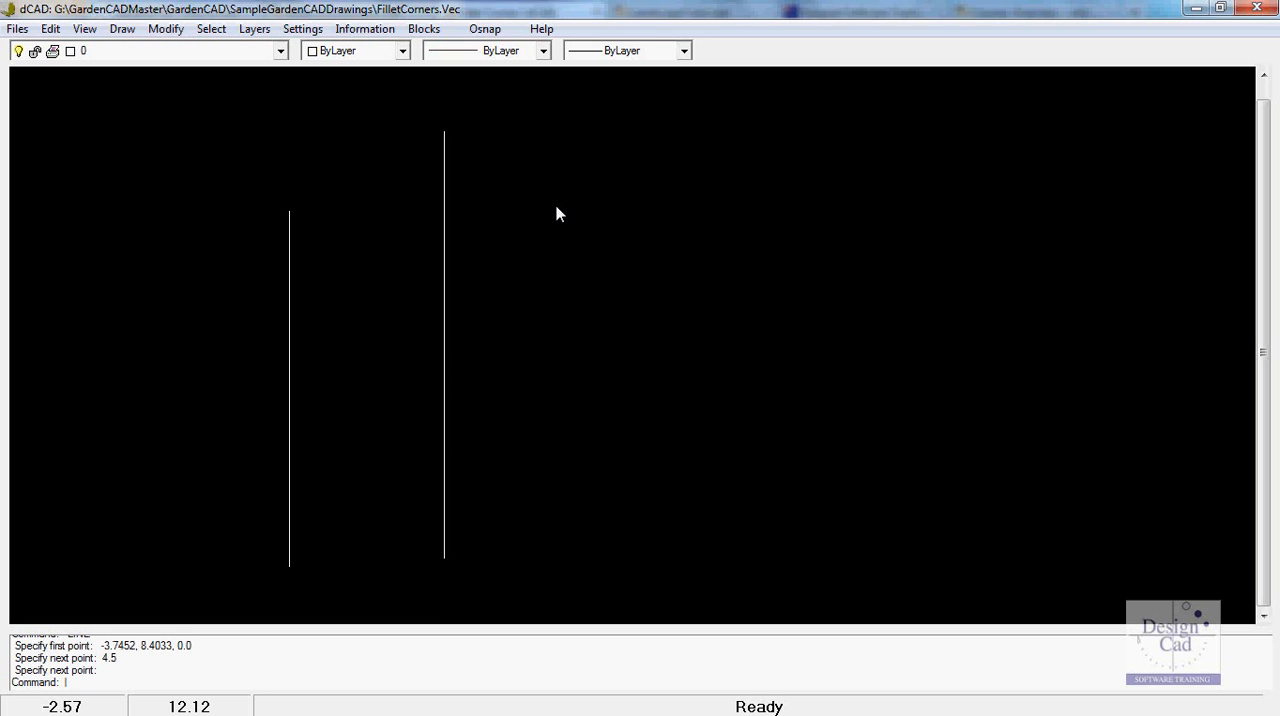
- Check the length of the new, longer vertical line in its properties, and deselect it
click(444, 282)
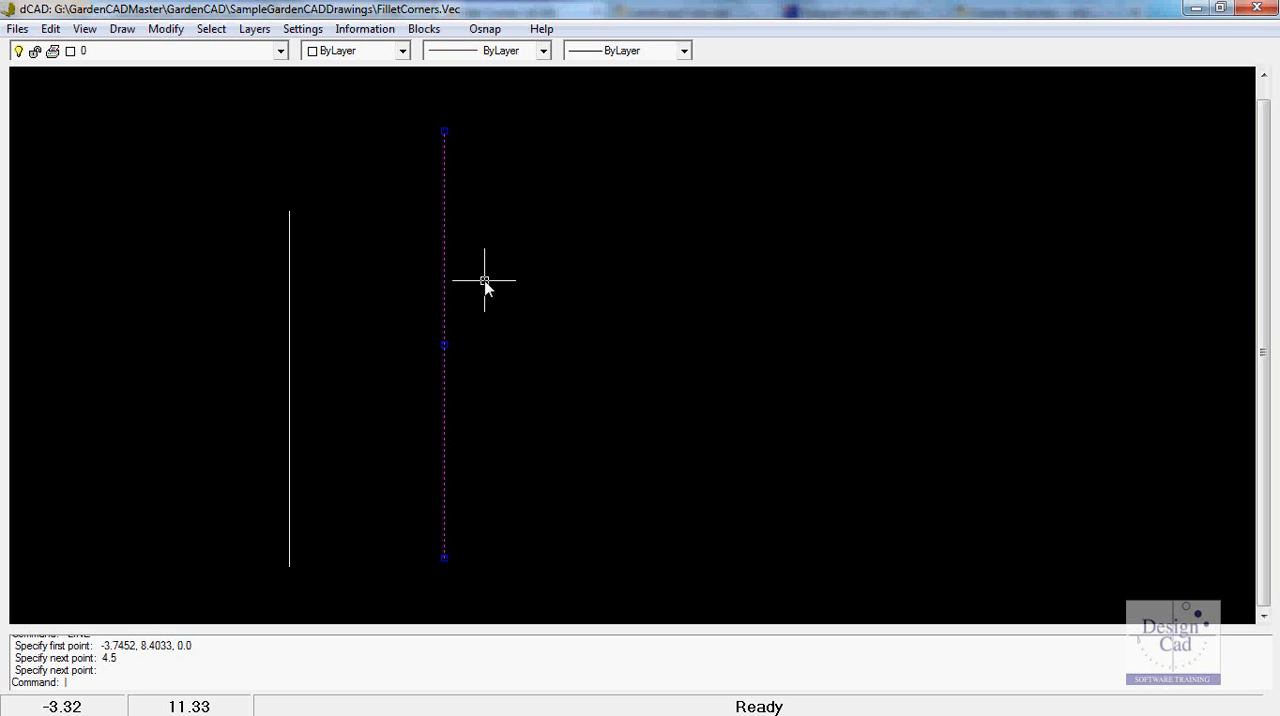
right_click(484, 282)
click(545, 314)
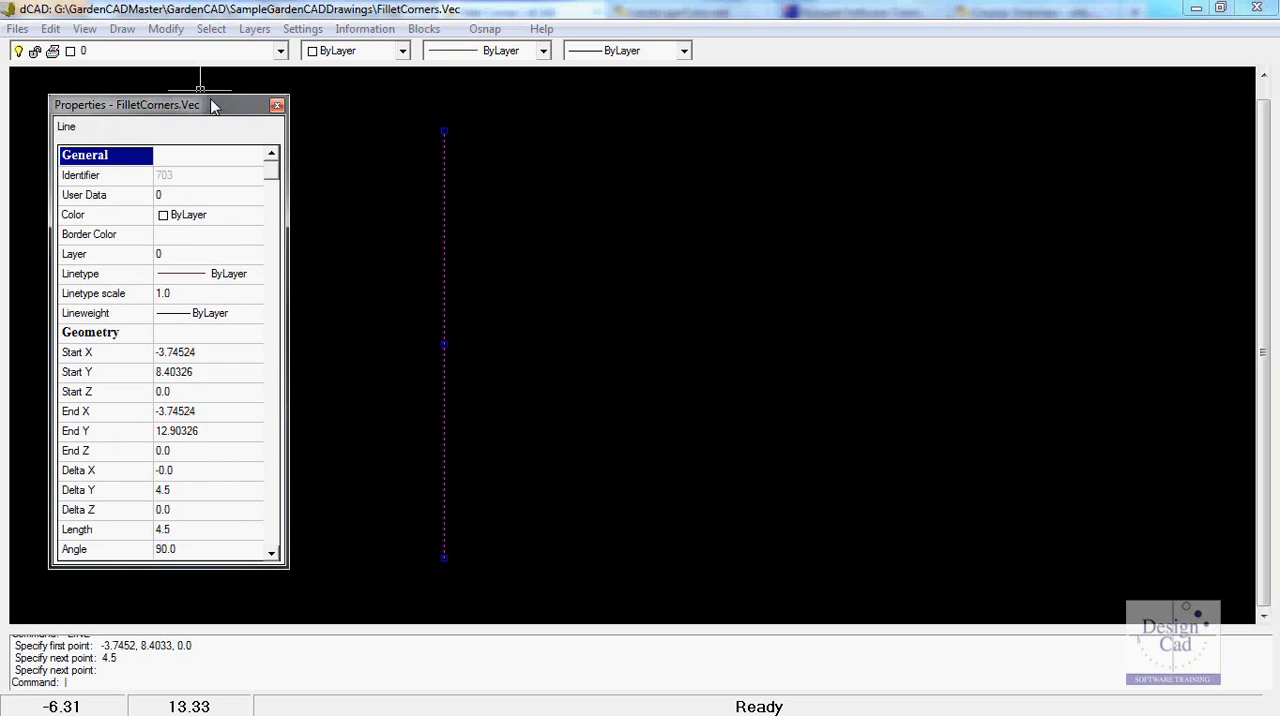
click(277, 105)
key(Escape)
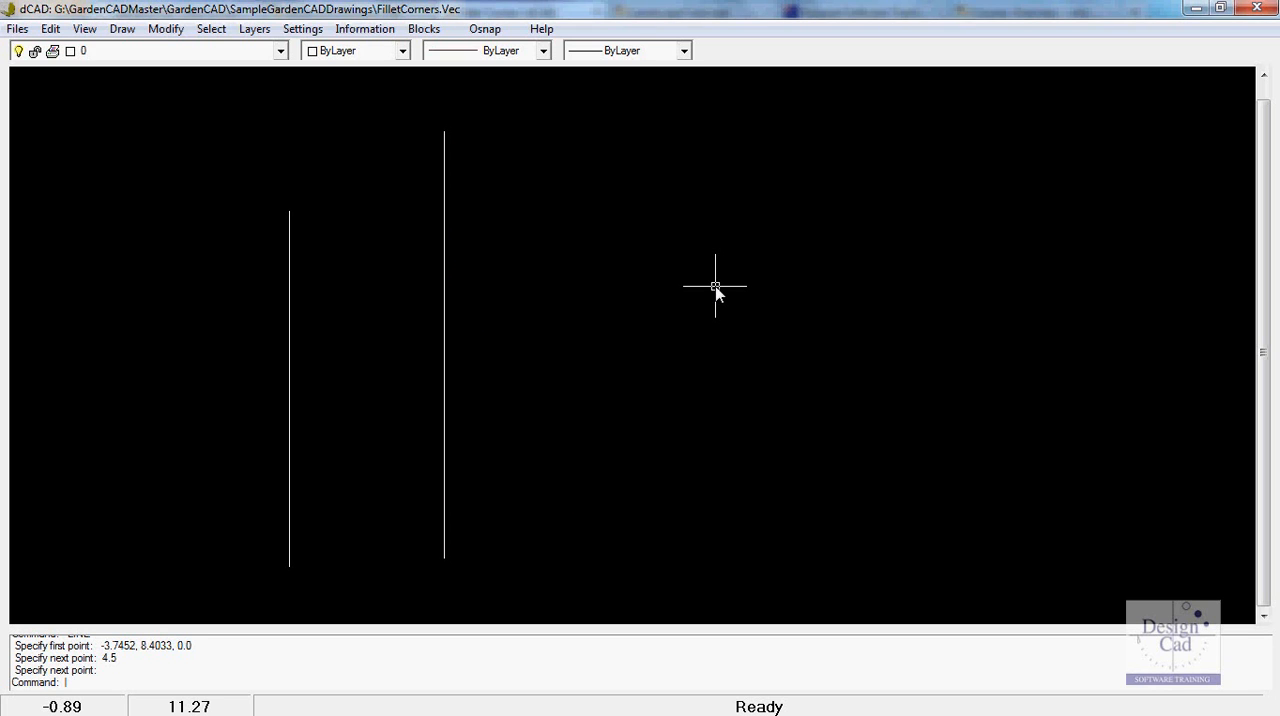
- Draw a horizontal line 2.5 units long to the right of the upper part of the longer vertical line
click(121, 30)
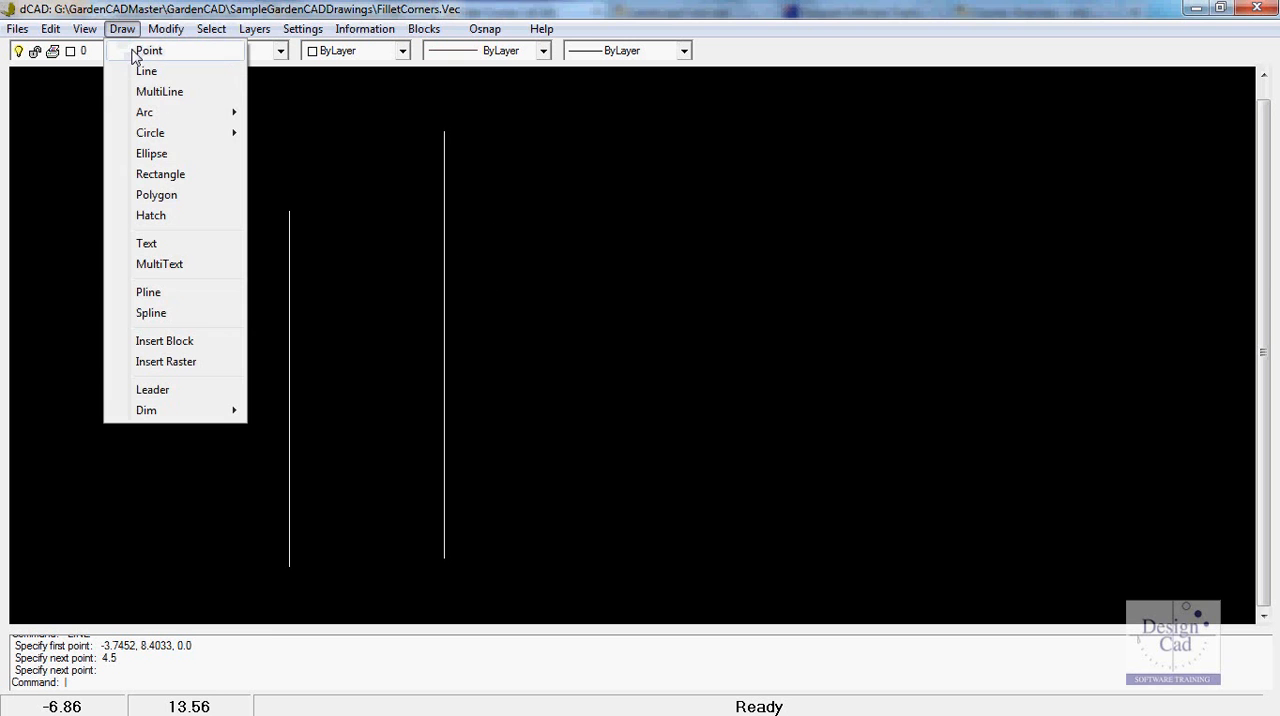
click(146, 71)
click(528, 165)
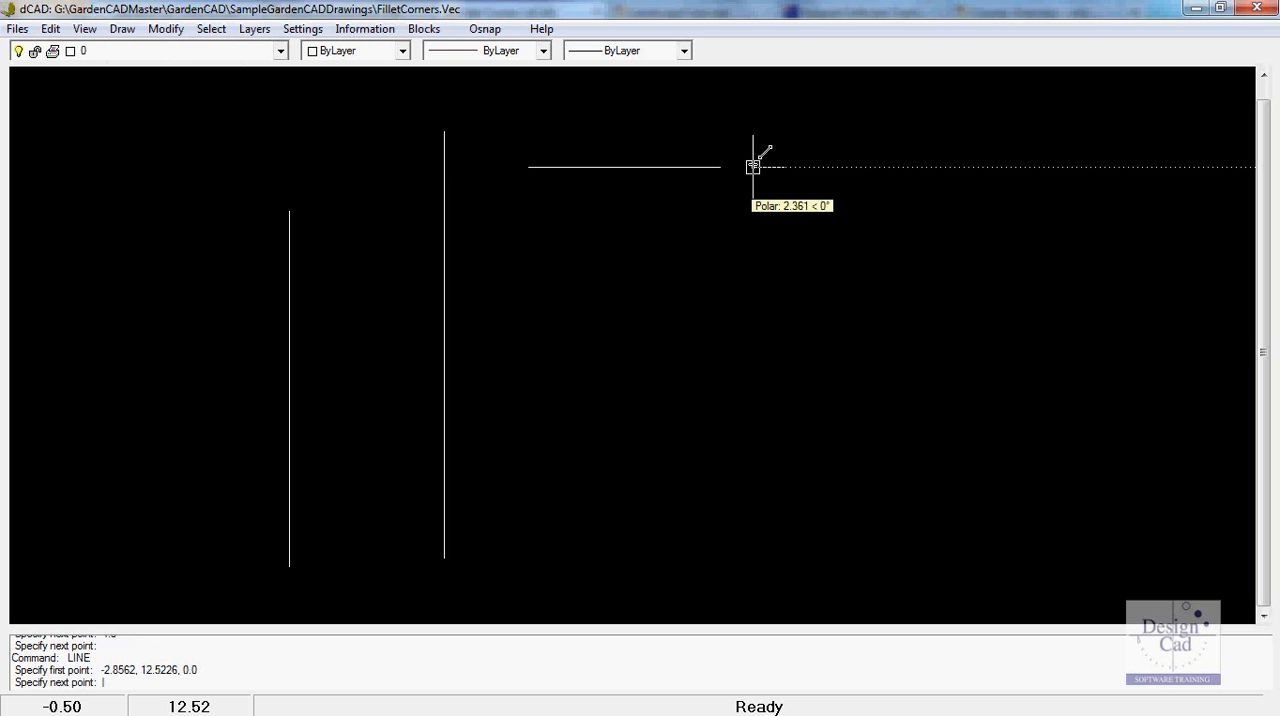
text(2.5)
key(Return)
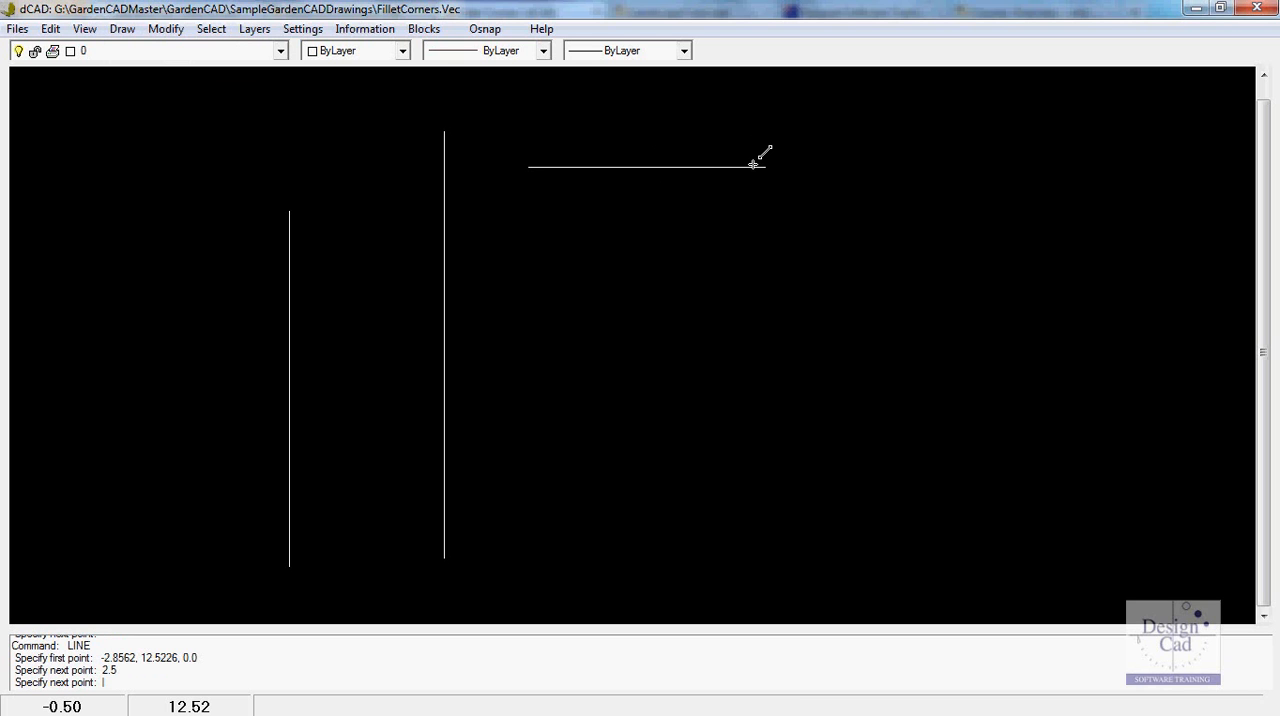
key(Return)
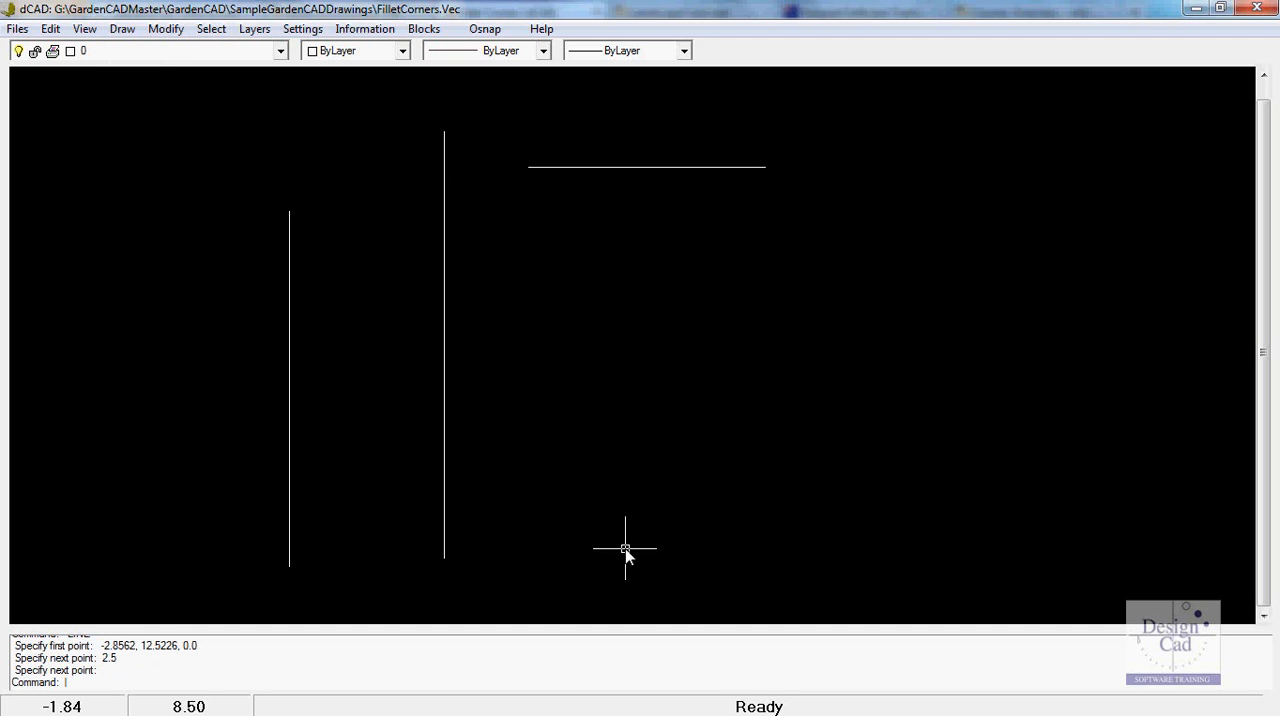
- Below the horizontal line, draw two connected lines: 3.6 units straight up and 2.75 units horizontally to the right
click(118, 34)
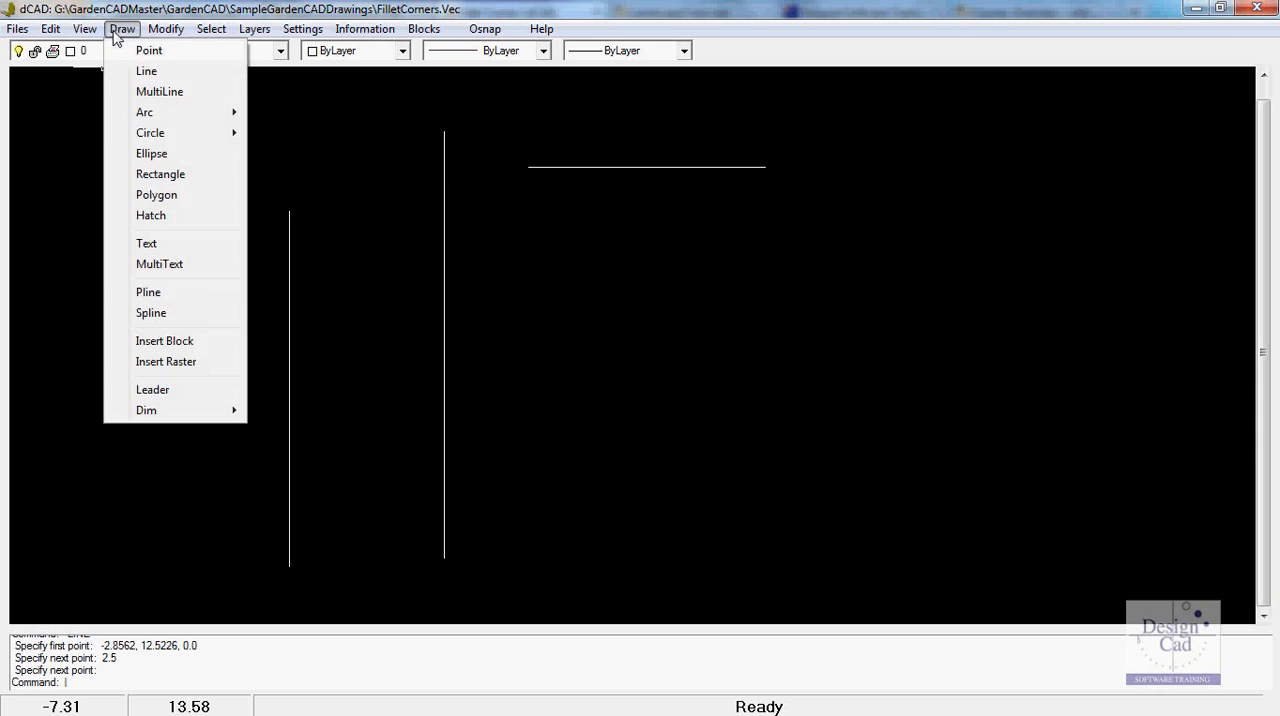
click(147, 74)
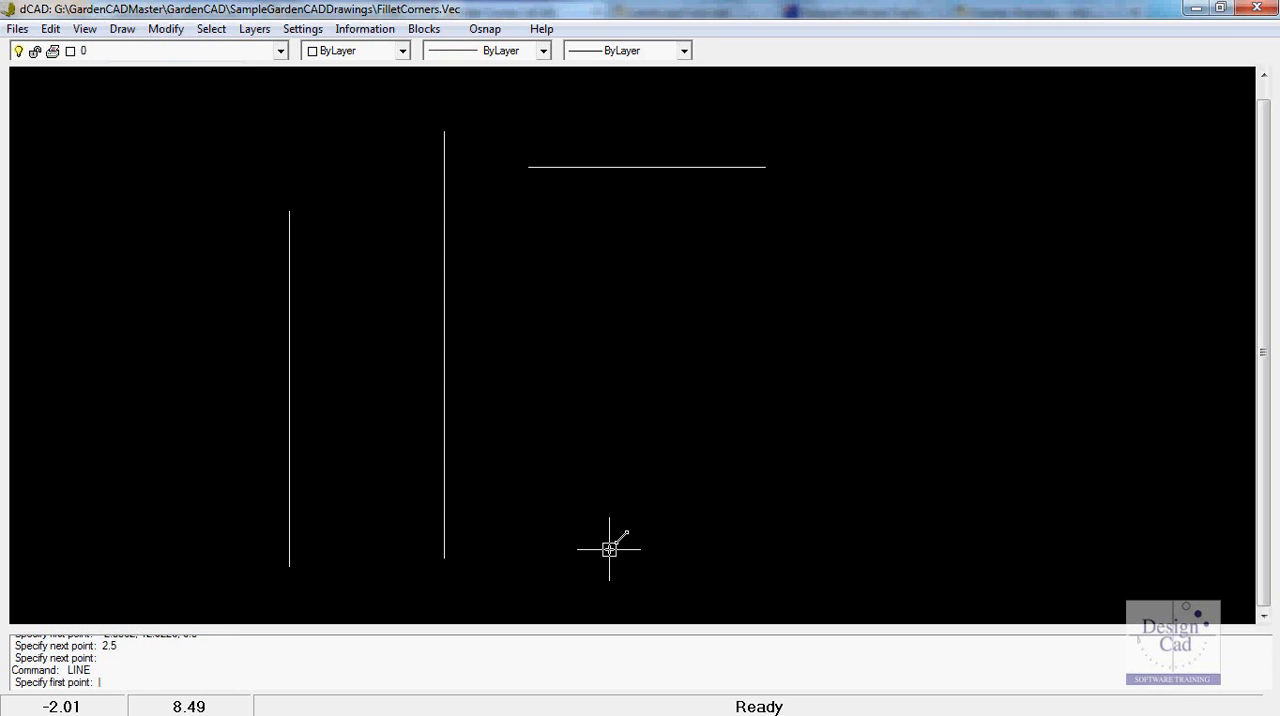
click(609, 549)
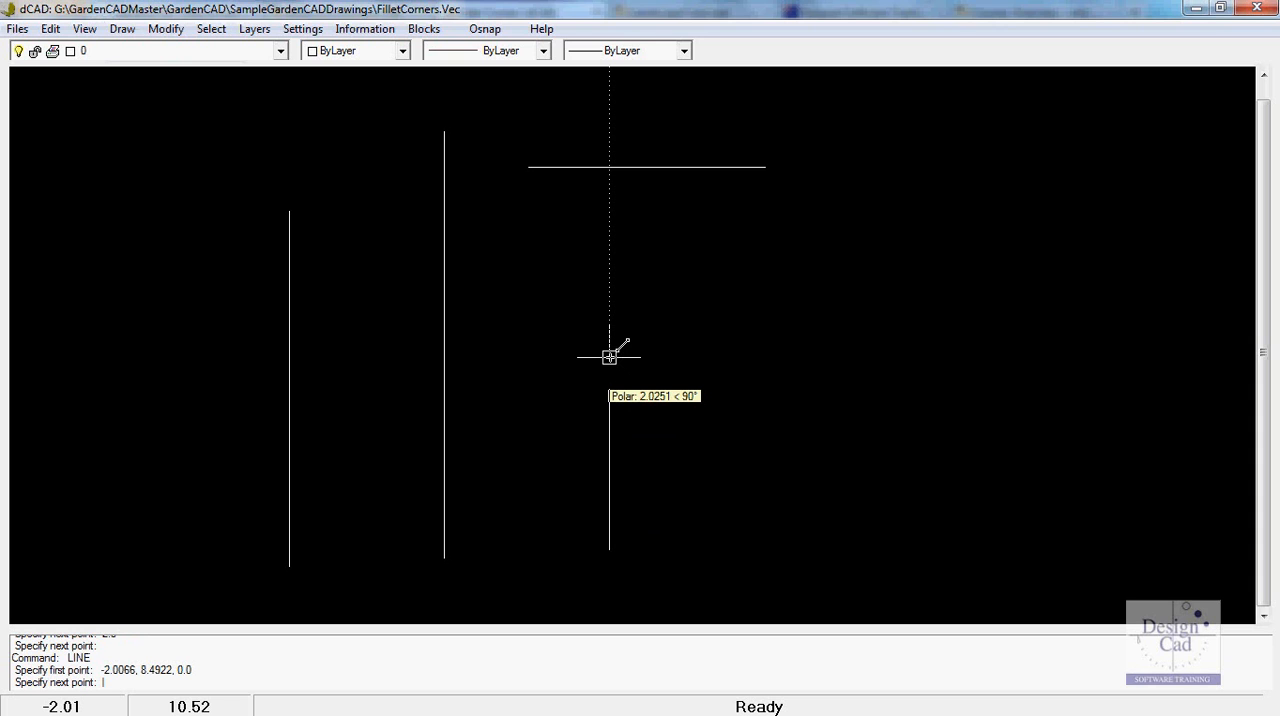
text(3.6)
key(Return)
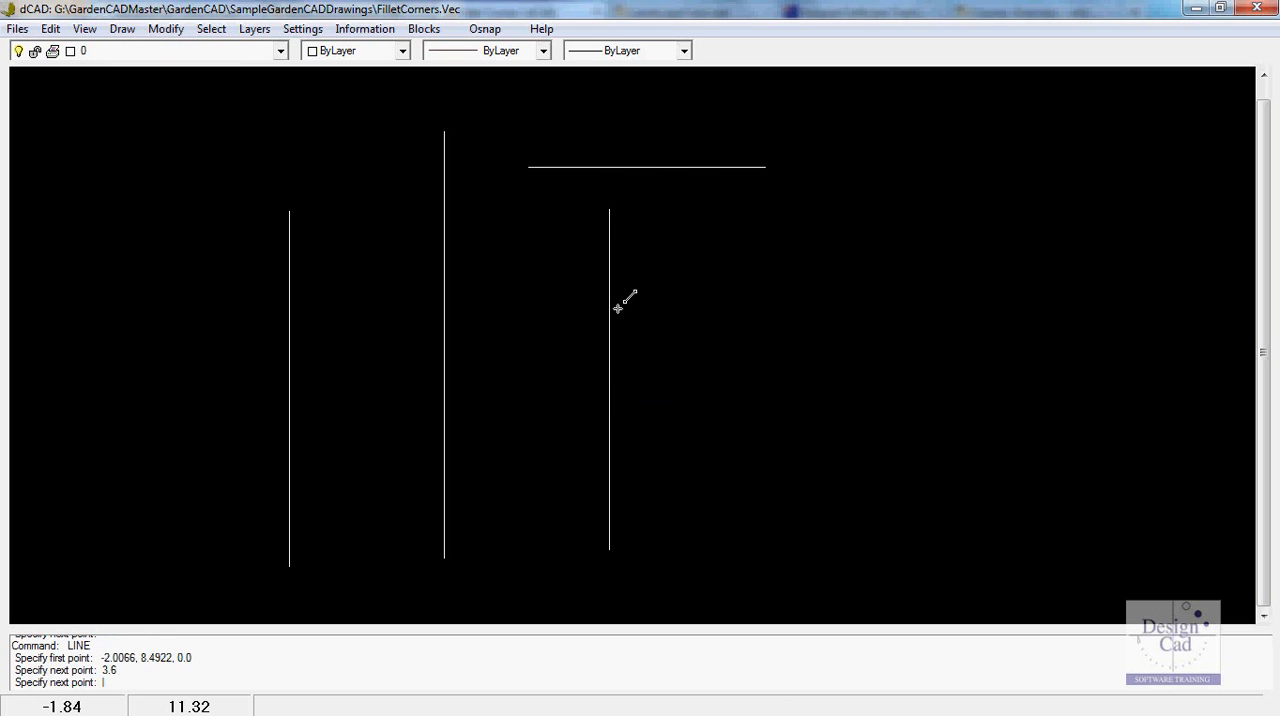
text(2.75)
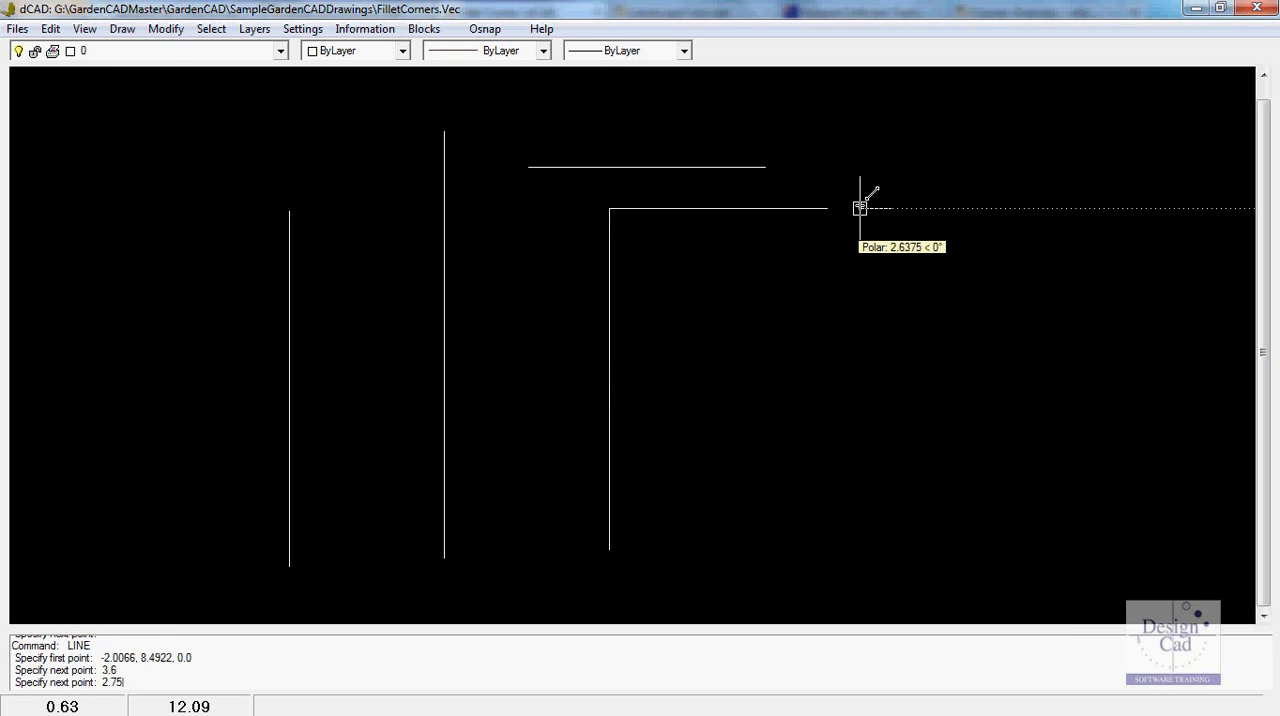
key(Return)
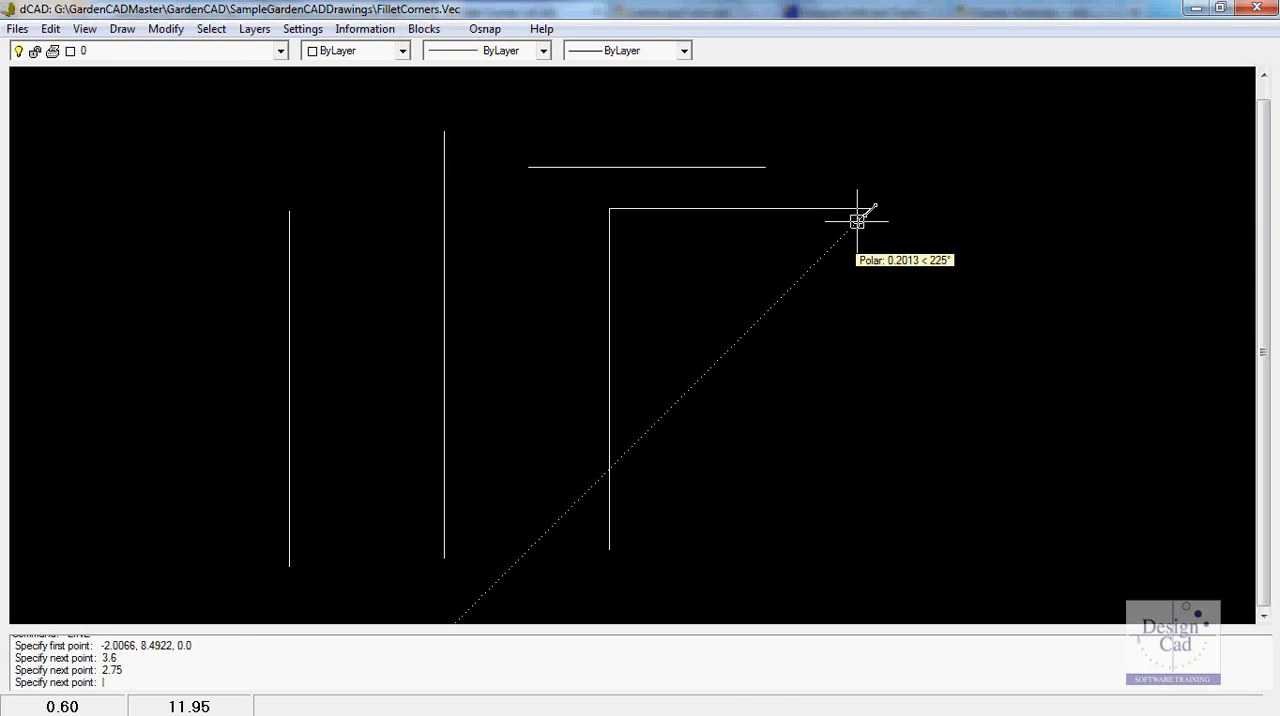
key(Return)
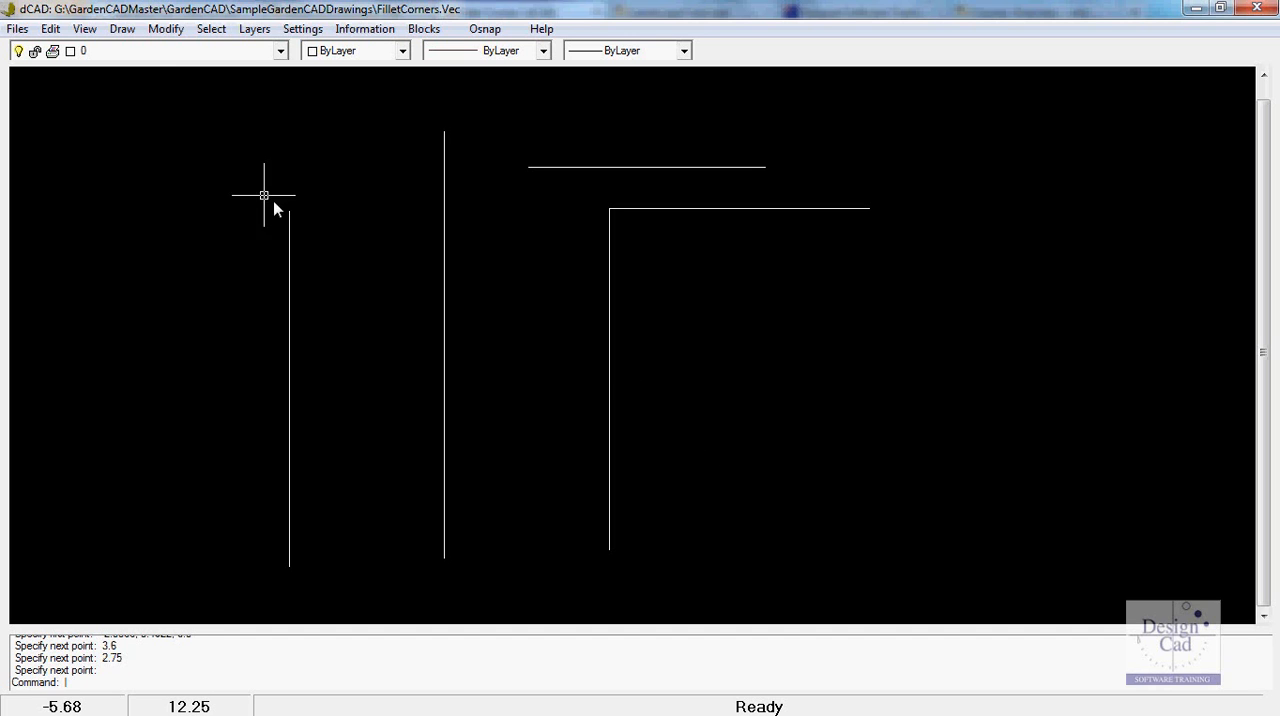
- Right of the L-shaped lines, start a line chain 1.5 units straight up and continue it 1.35 units at 45°
click(121, 30)
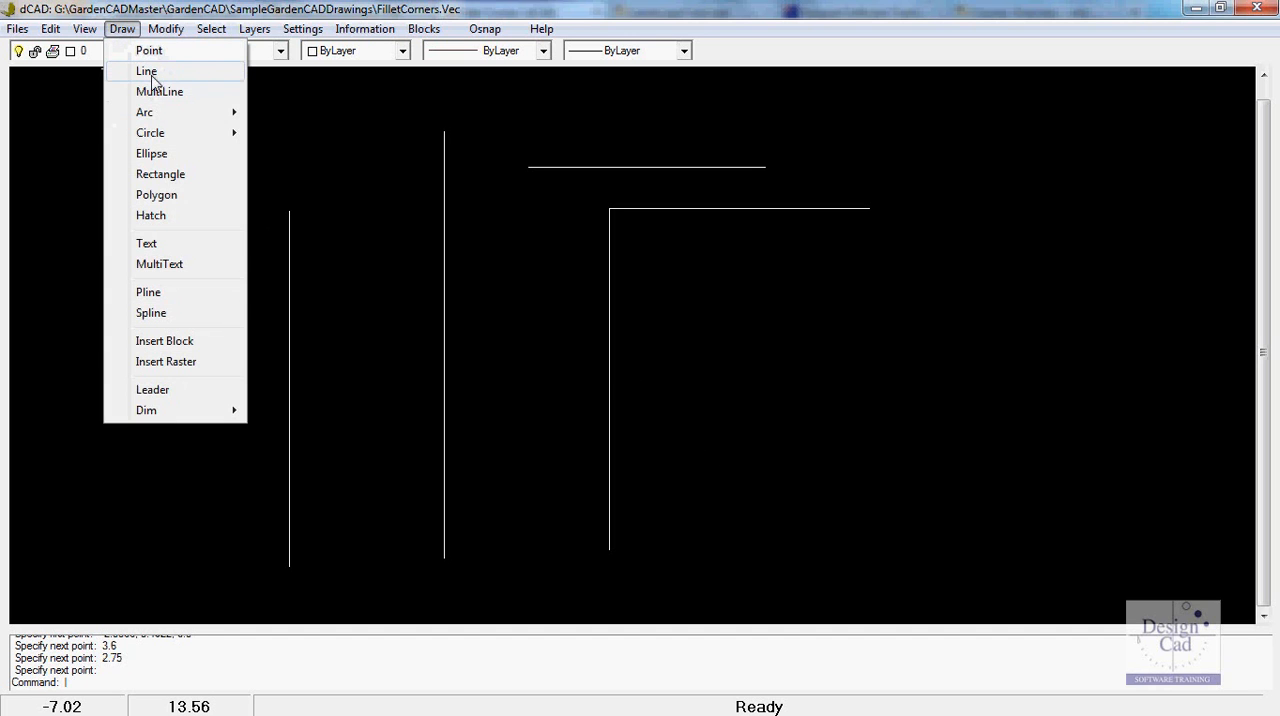
click(146, 72)
click(866, 563)
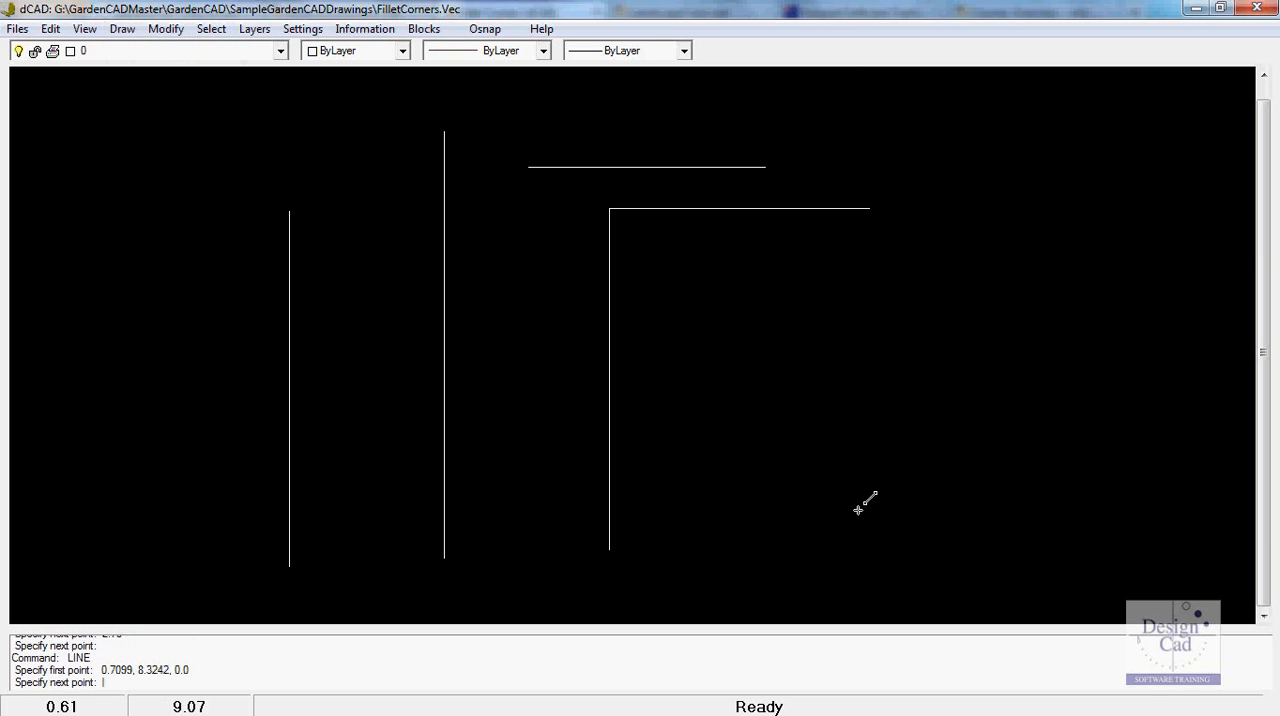
text(1.5)
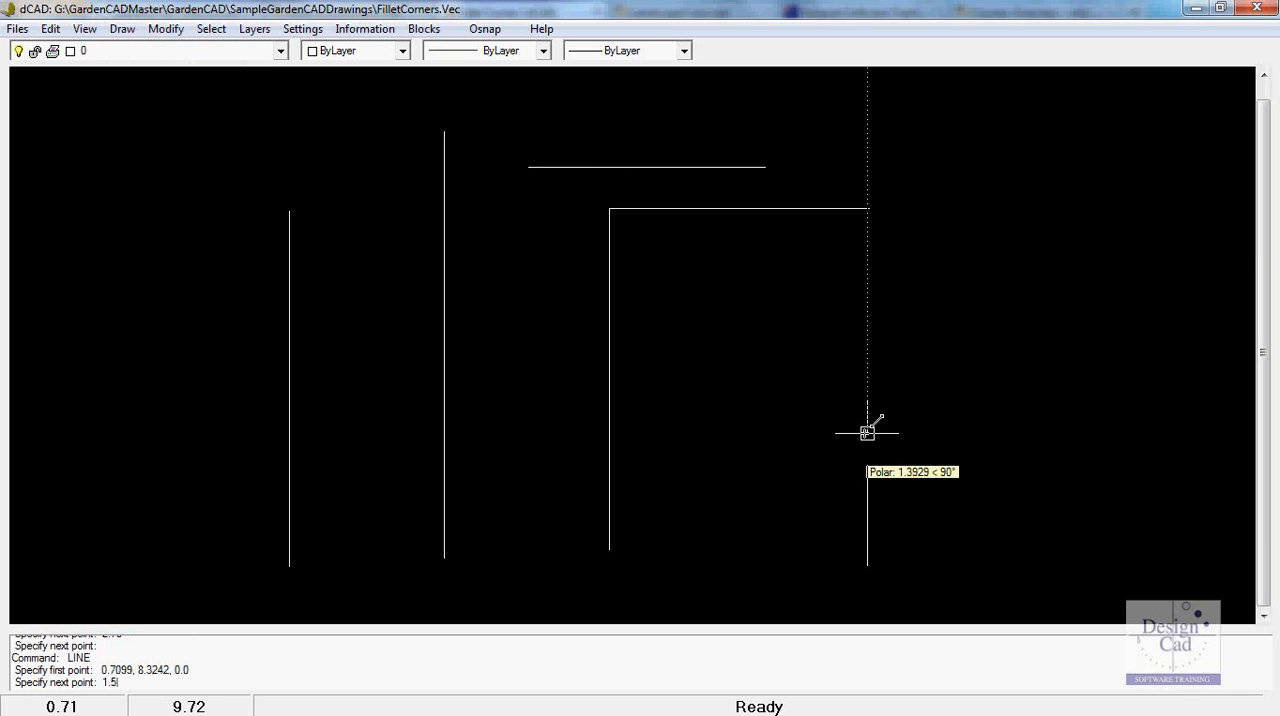
key(Return)
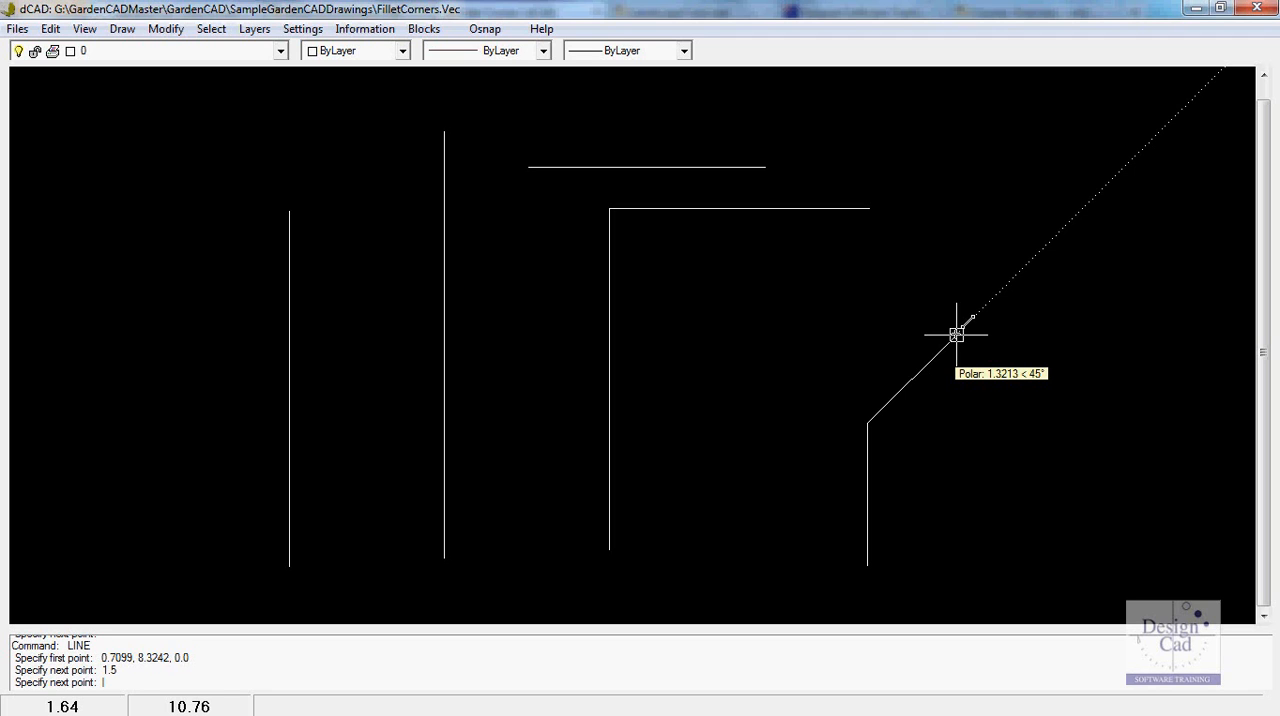
text(1.35)
key(Return)
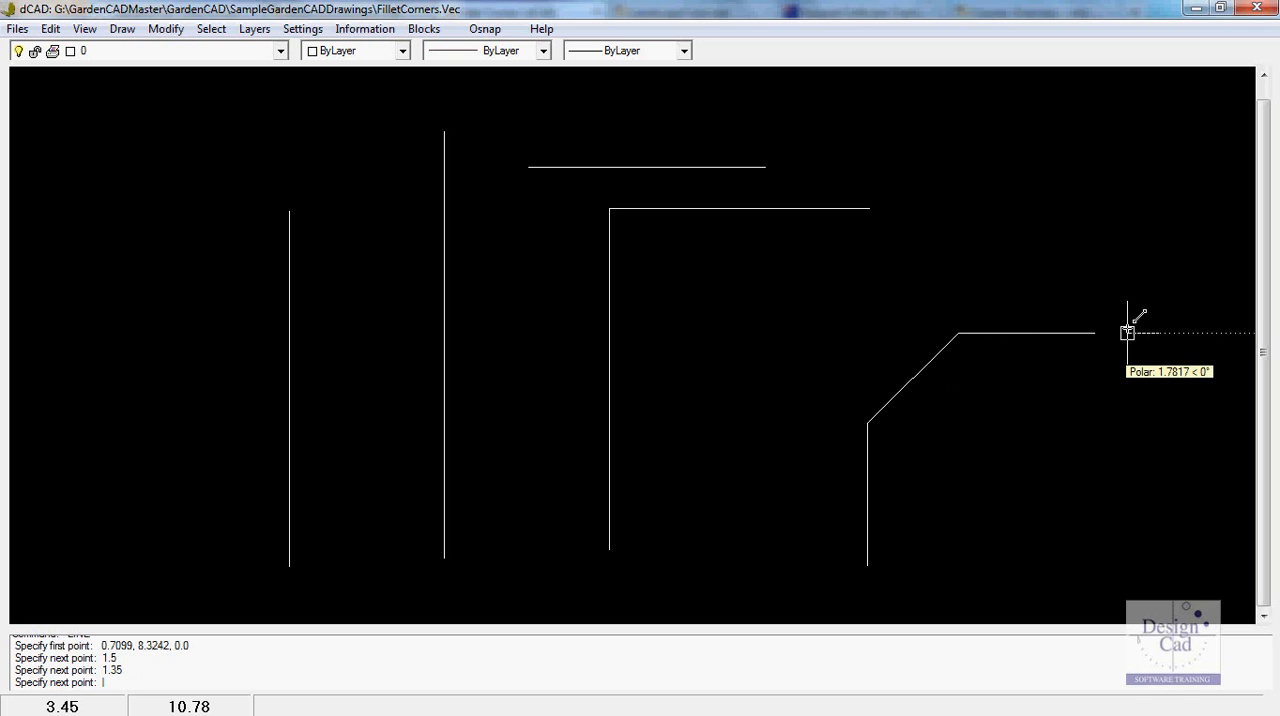
- Continue the chain from the angled segment with a horizontal line 1.756 units to the right, and finish the command
text(1.756)
key(Return)
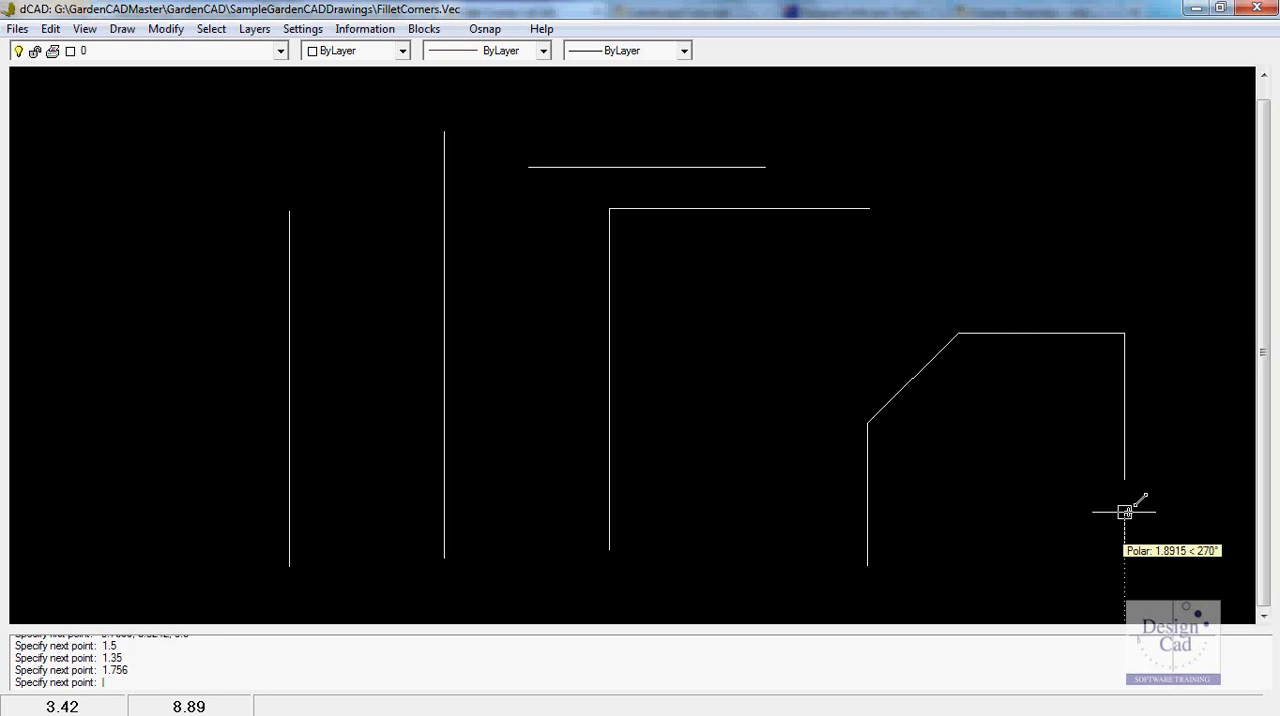
key(Return)
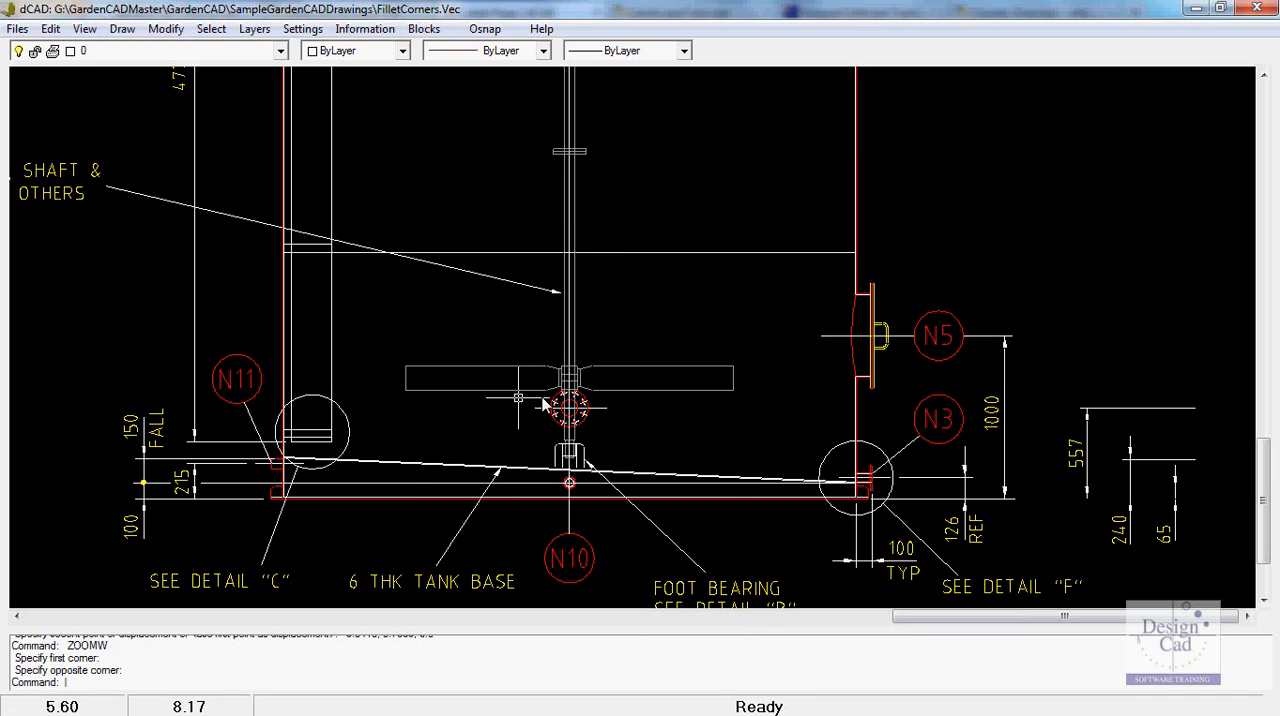
- Examine the lines in the tank drawing around the sloping tank base and the N5 and N3 nozzles
scroll(165, 500, up, 1)
scroll(165, 500, up, 1)
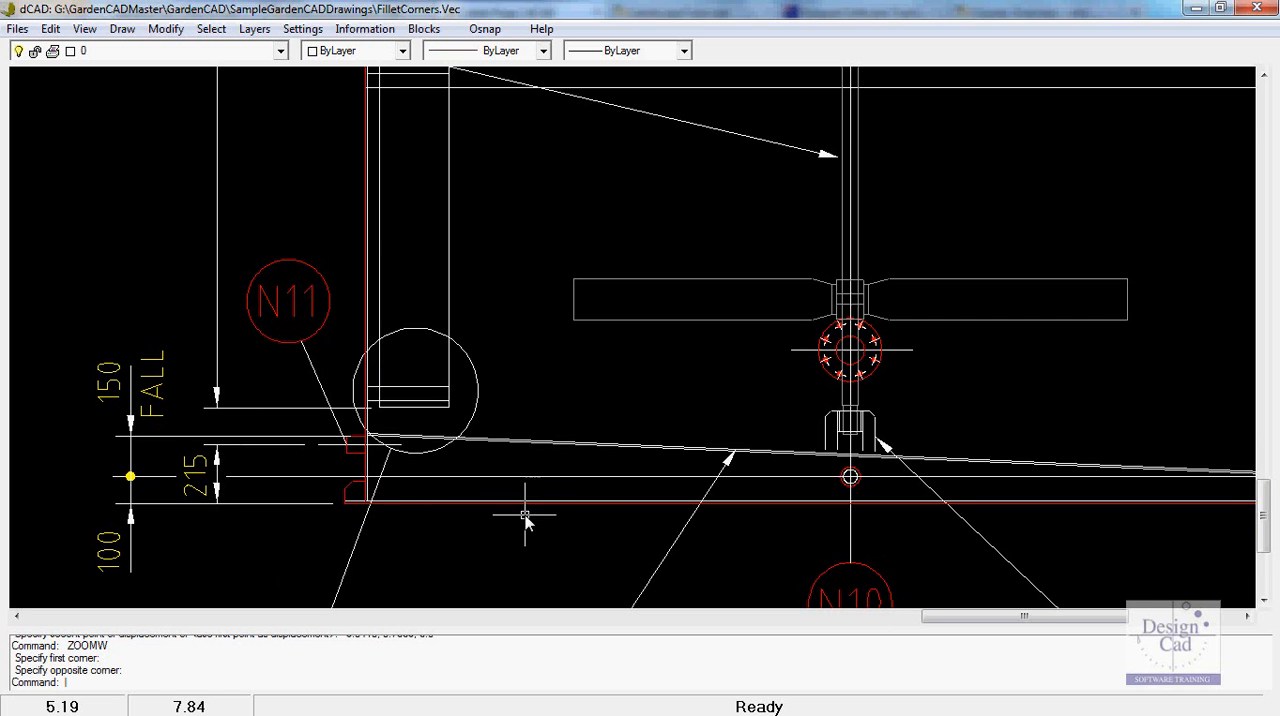
scroll(610, 532, down, 2)
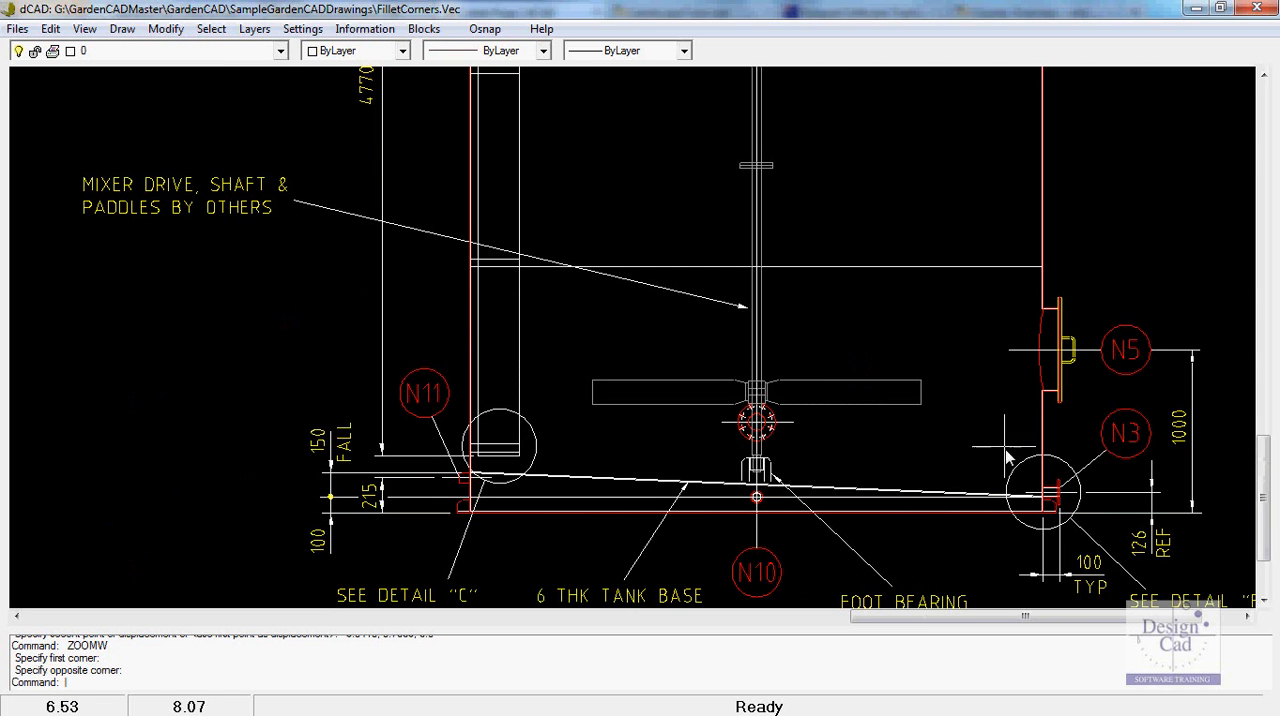
mouse_move(998, 434)
middle_down()
mouse_move(831, 450)
mouse_move(617, 434)
middle_up()
scroll(614, 434, up, 2)
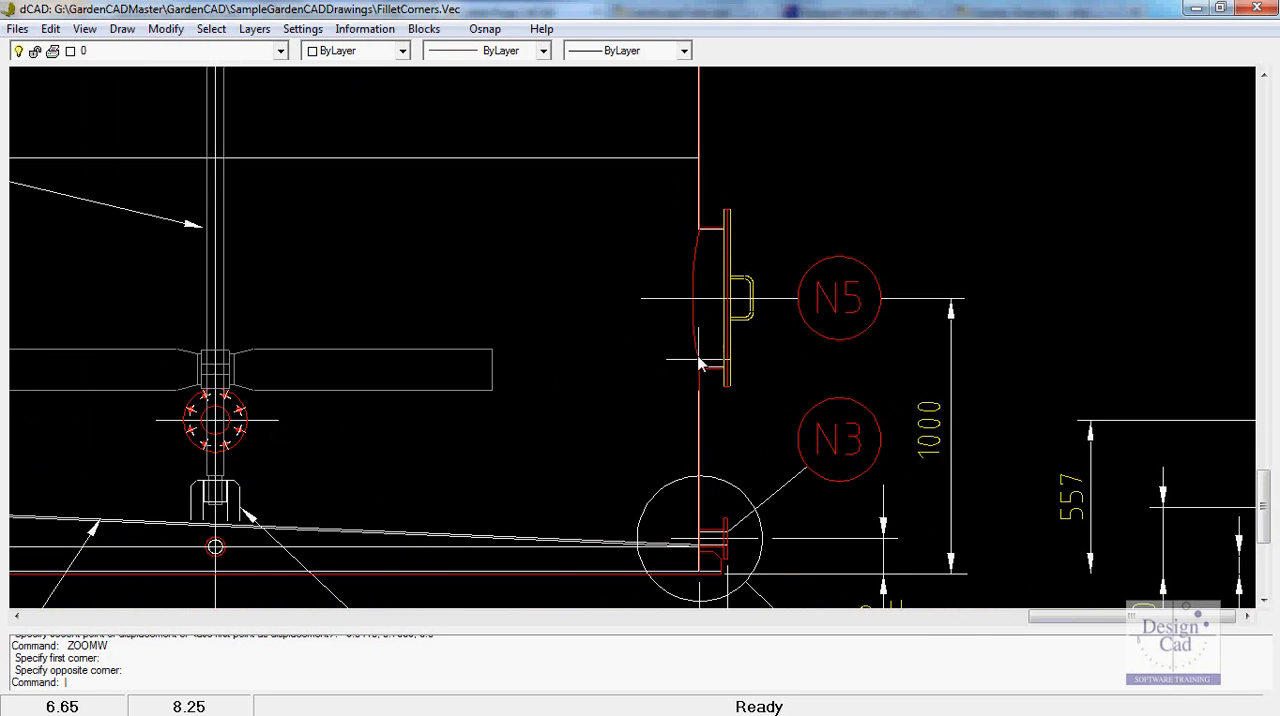